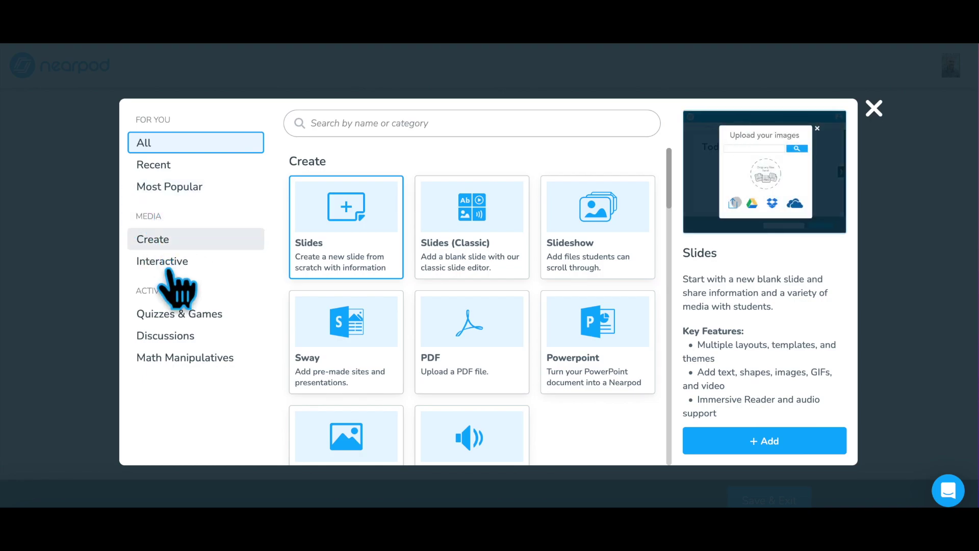
Step: Add the Draw It activity from the Quizzes & Games section to the lesson
click(198, 322)
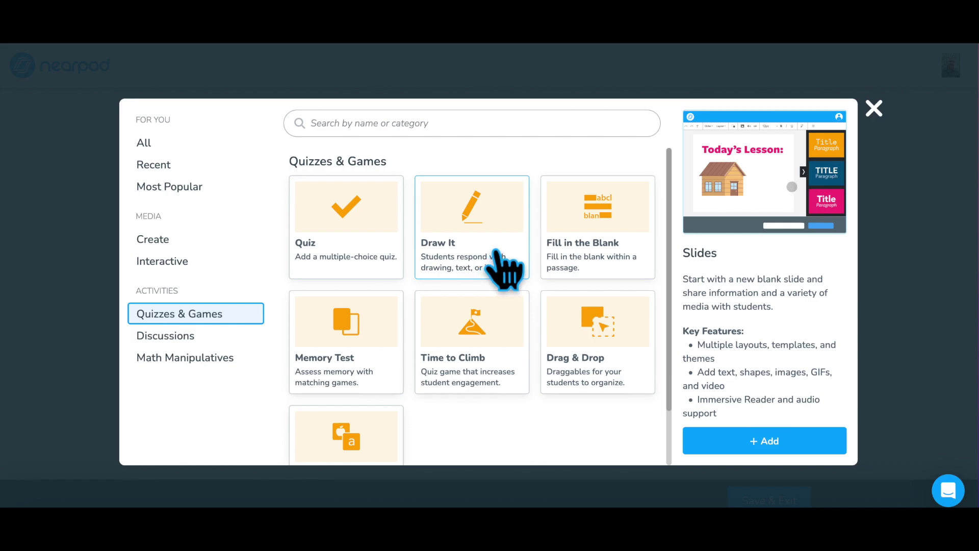
mouse_move(495, 251)
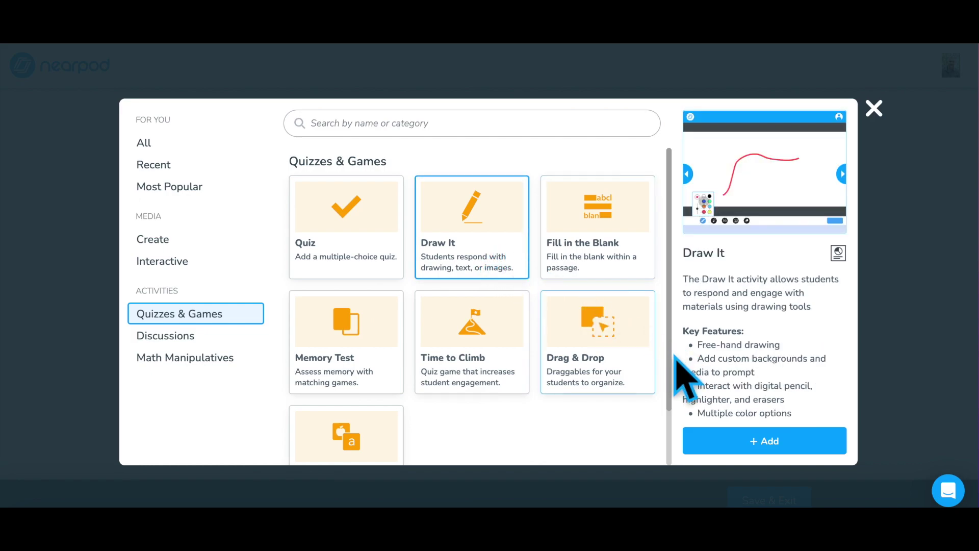
click(765, 439)
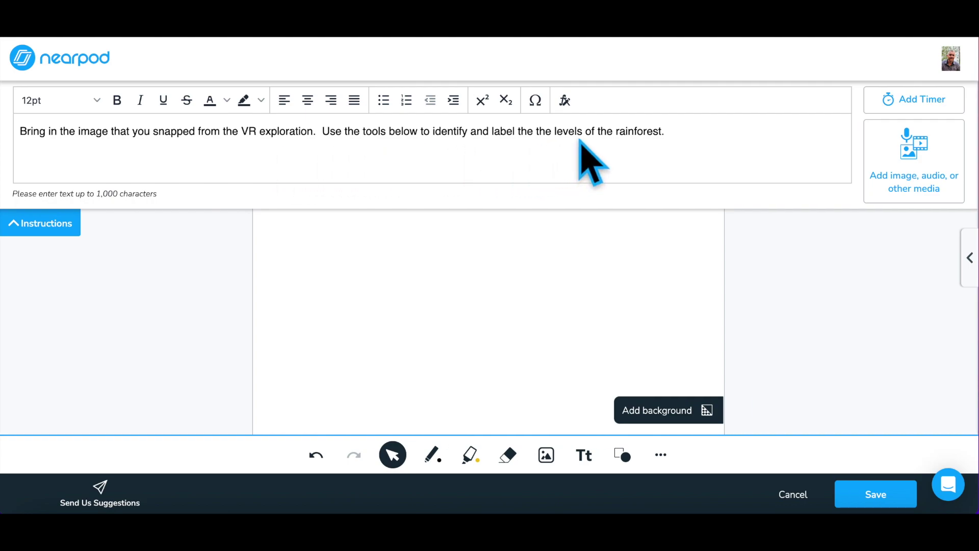
Step: Preview the font-size and text-colour choices and toggle a bullet on and off
click(104, 103)
click(228, 102)
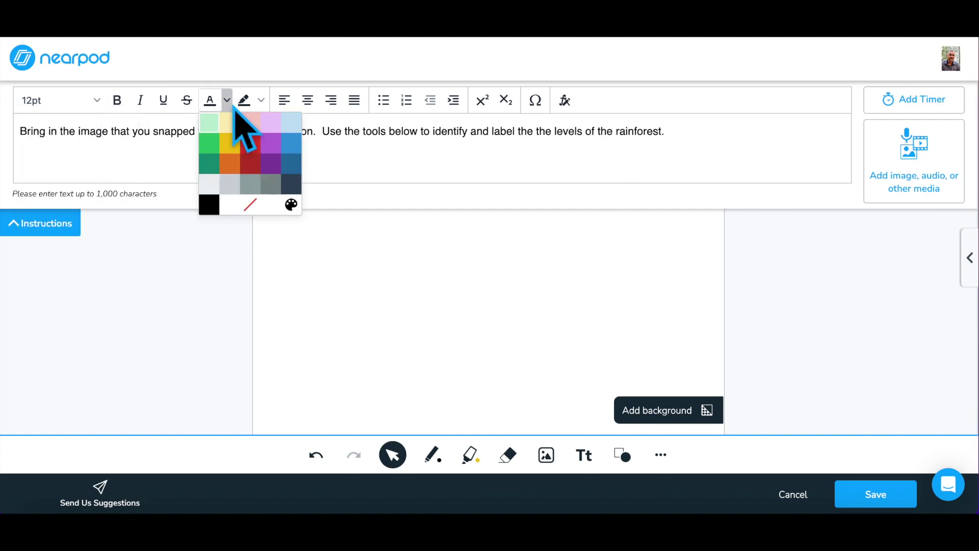
click(233, 107)
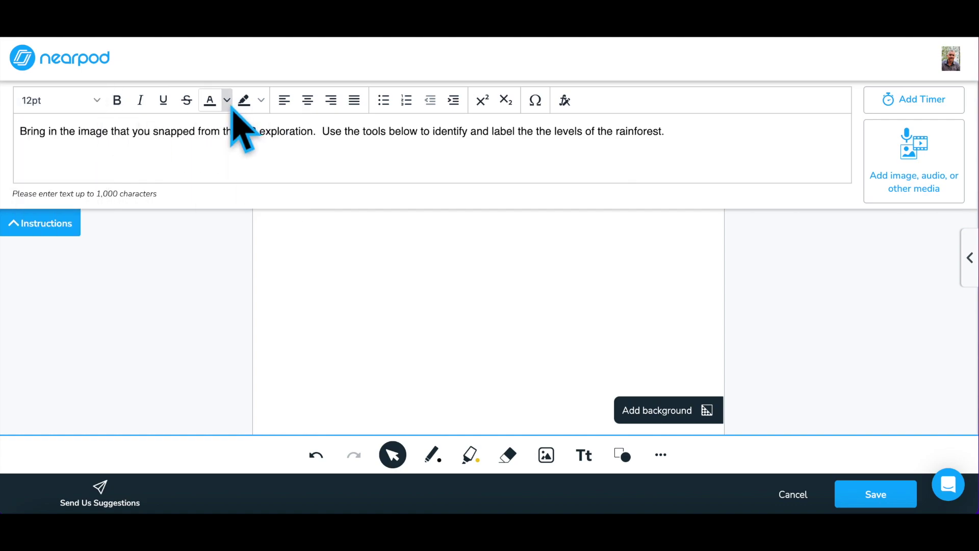
click(392, 108)
click(391, 108)
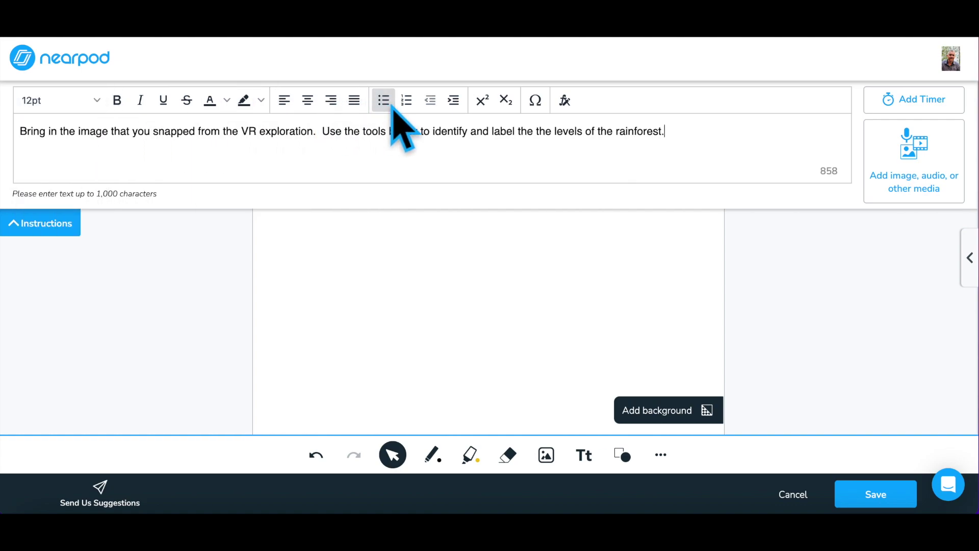
Step: Close the Equation Editor without inserting anything and bring up the canvas background choices
click(566, 101)
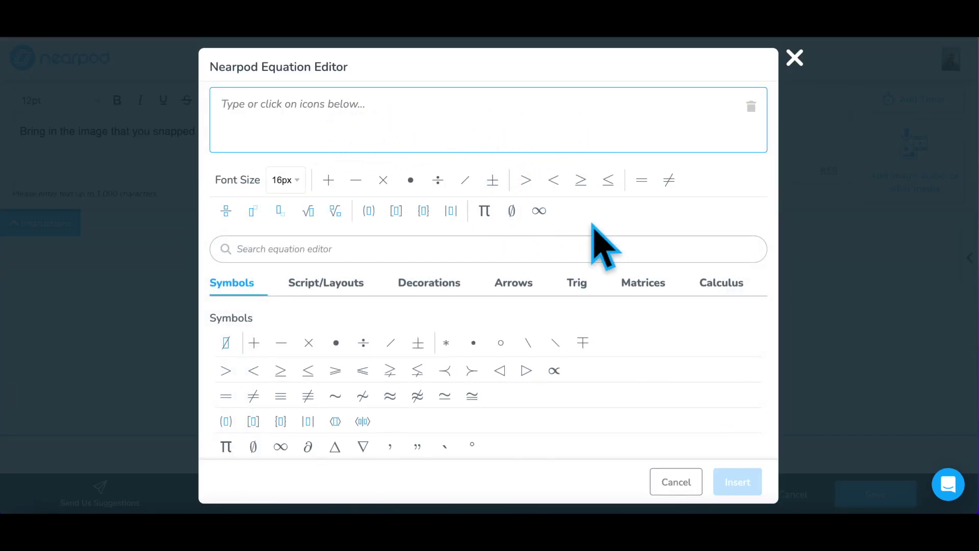
click(795, 59)
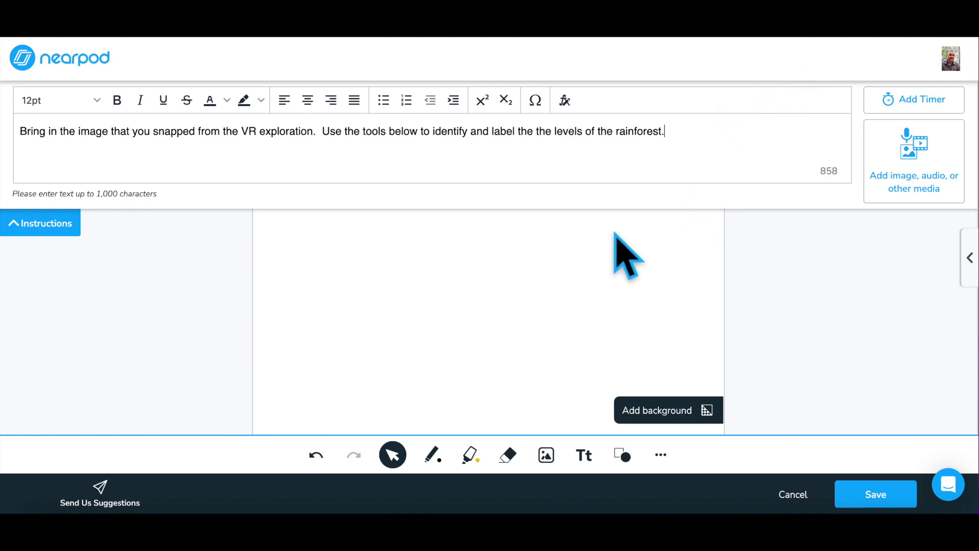
click(721, 421)
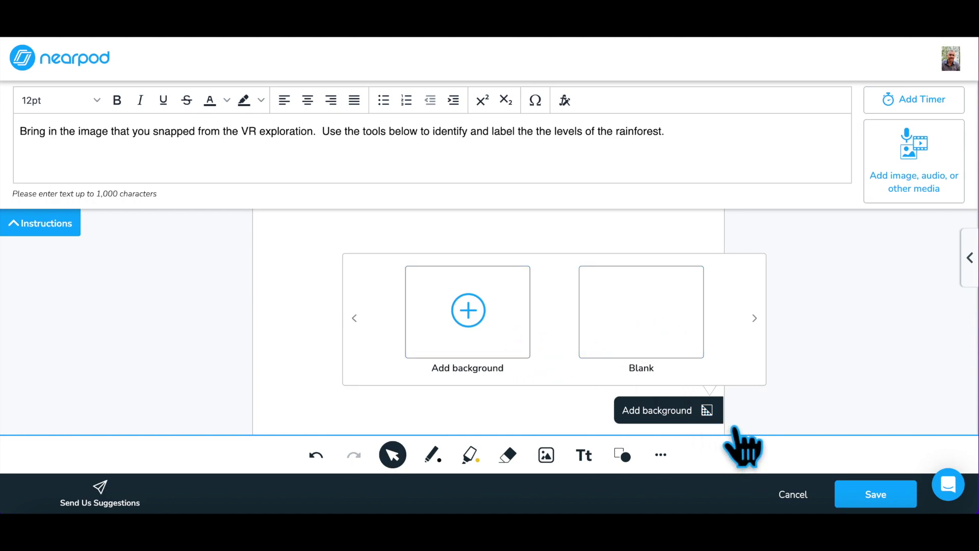
Step: Draw a rectangle on the lower left of the canvas and fill it light blue
click(733, 427)
click(623, 455)
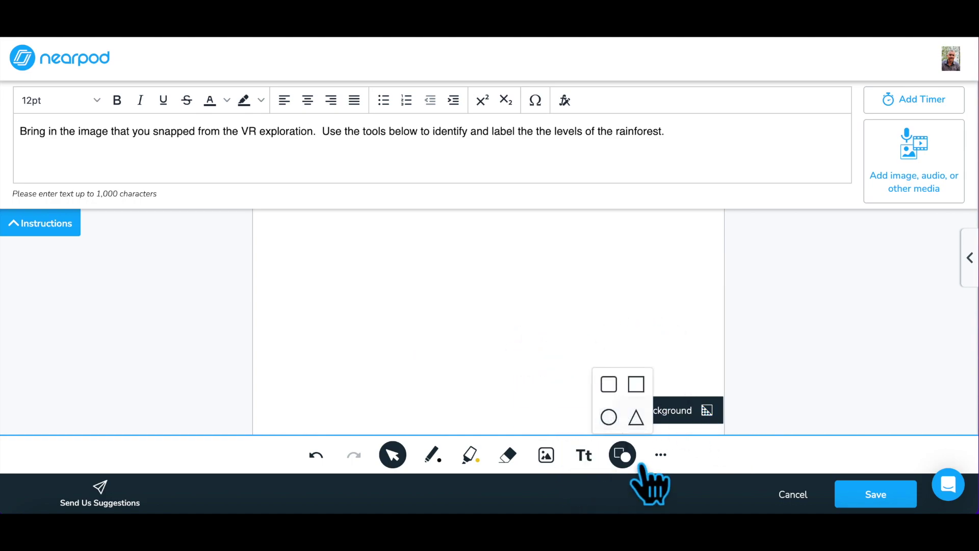
click(638, 393)
drag(305, 406, 460, 408)
click(338, 288)
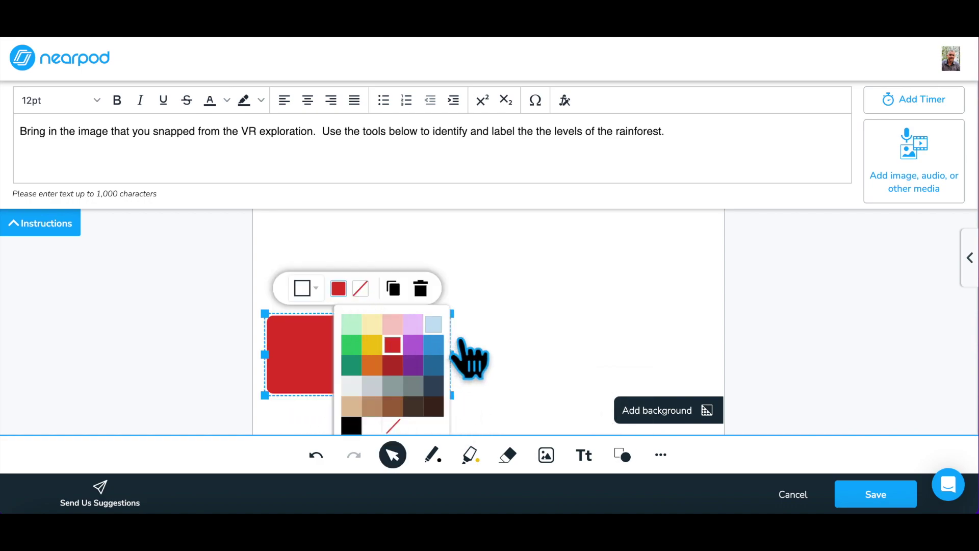
click(433, 324)
click(499, 349)
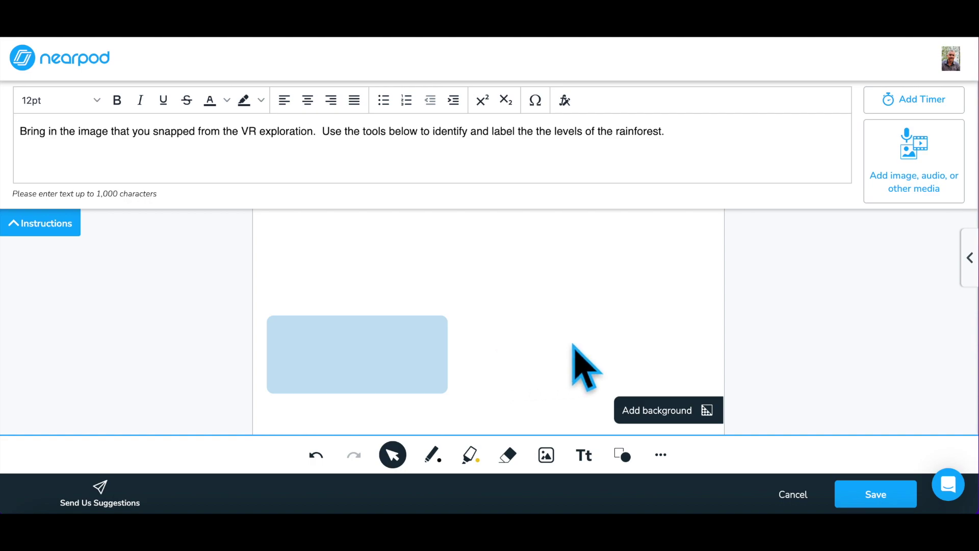
Step: Cancel the Add Timer and media menus unchanged, then save the Draw It activity
click(896, 107)
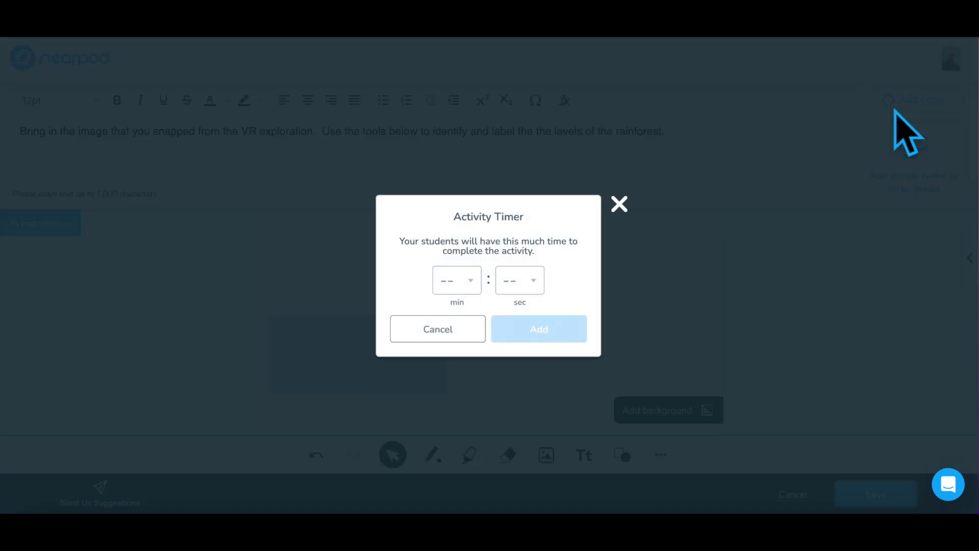
click(644, 220)
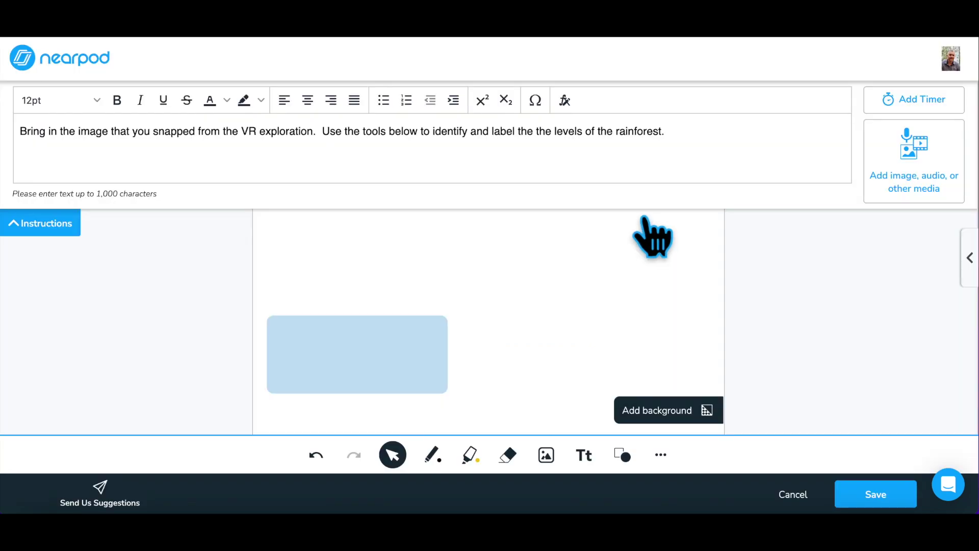
click(949, 176)
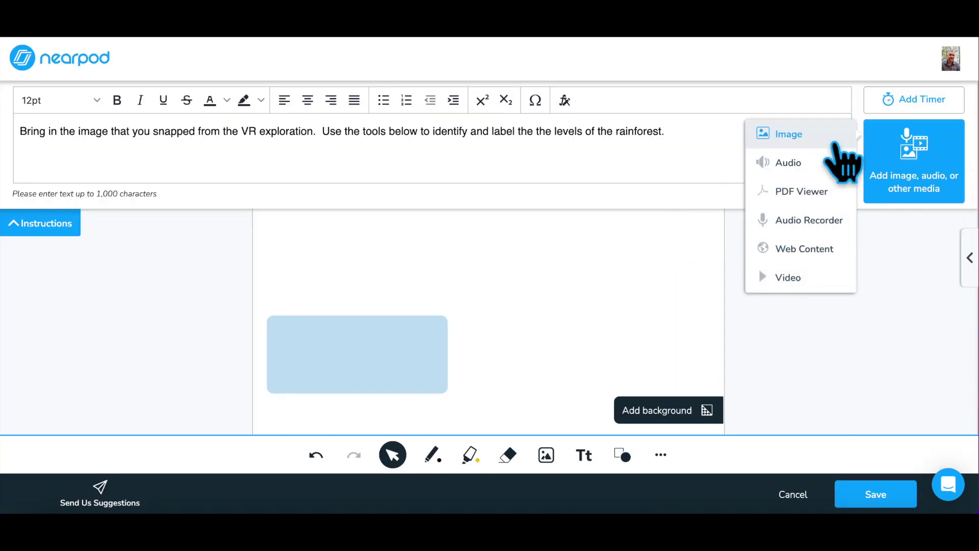
click(929, 158)
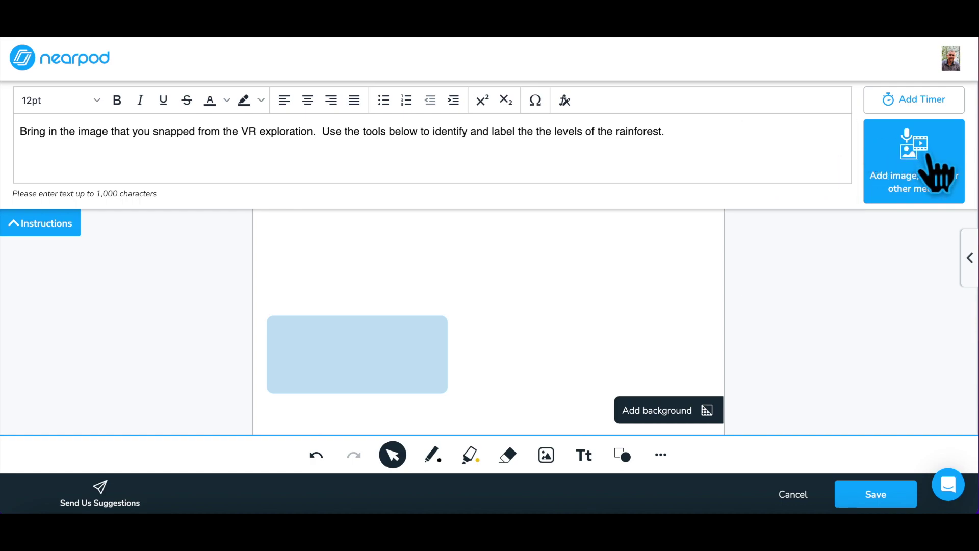
click(898, 505)
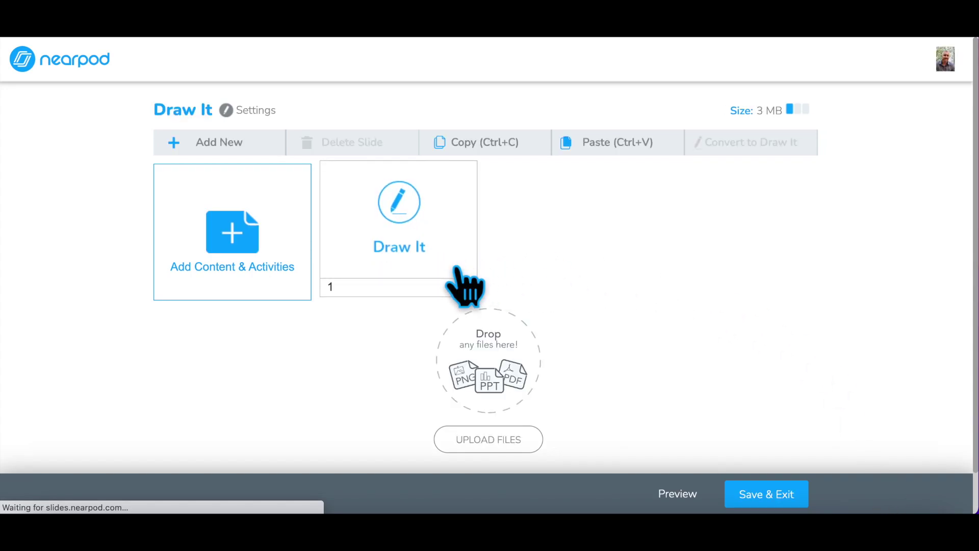
Step: Move the Draw It slide to a new position in the lesson's slide list
mouse_move(461, 278)
mouse_down()
mouse_move(712, 270)
mouse_move(503, 280)
mouse_move(487, 292)
mouse_up()
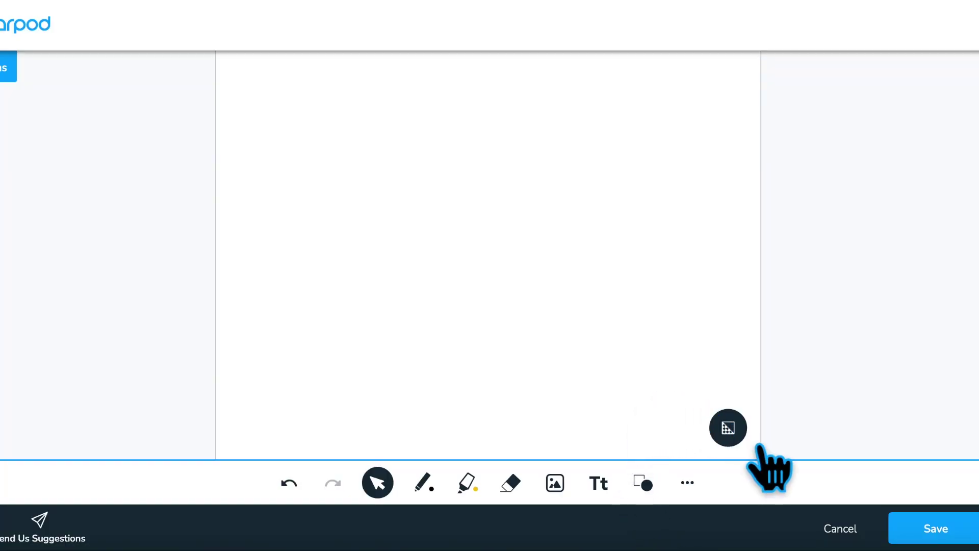
Step: Set the 'trace the letter e' worksheet from a 'Letter Formation' search as background, then write a blue crayon e
click(745, 440)
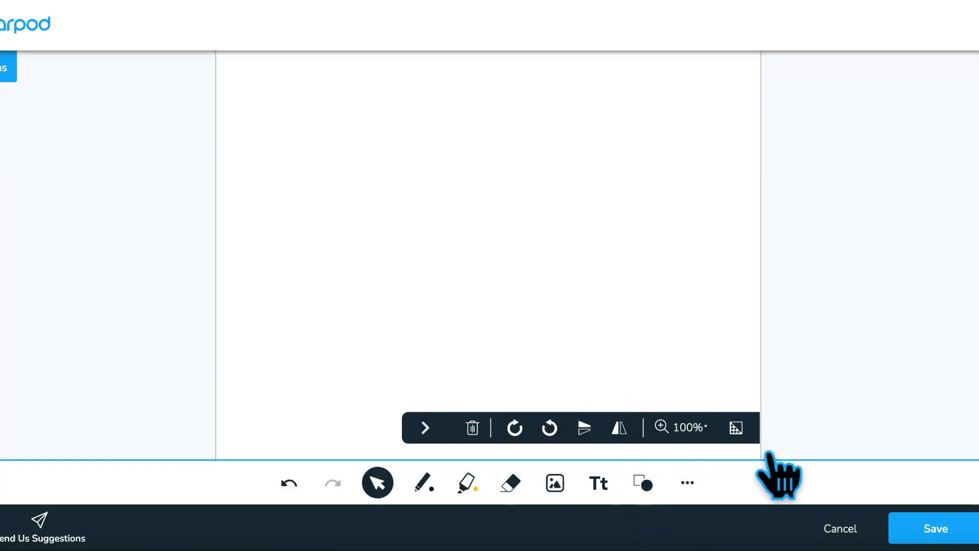
click(736, 428)
click(493, 359)
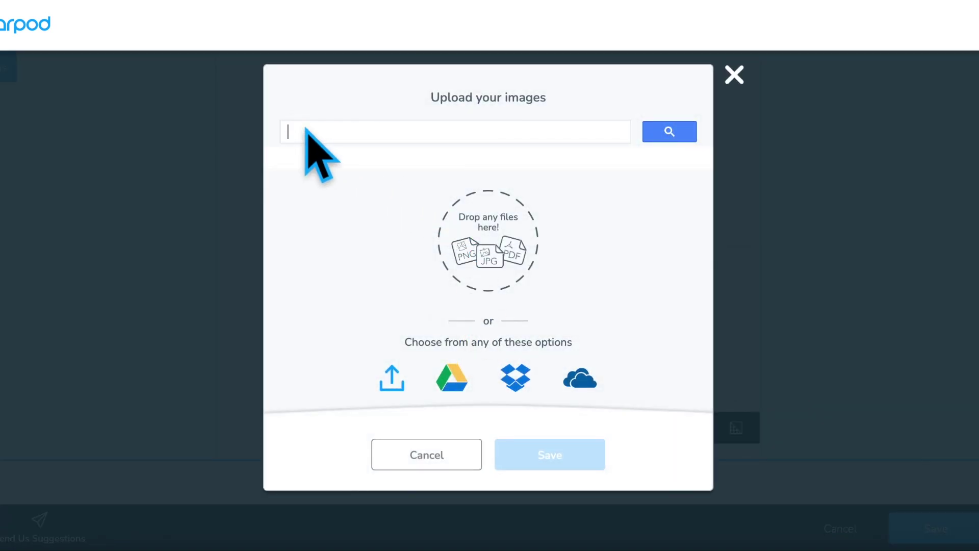
text(Letter Formation)
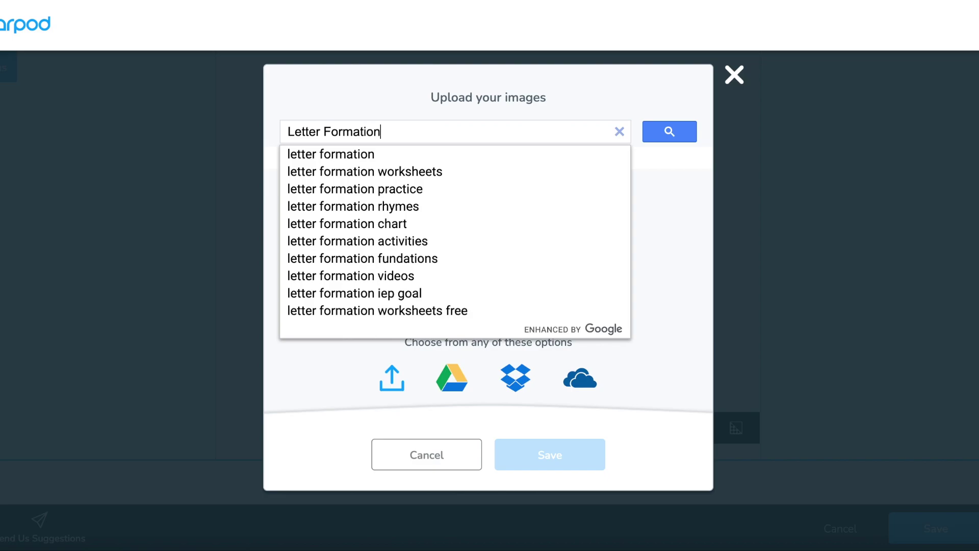
click(319, 172)
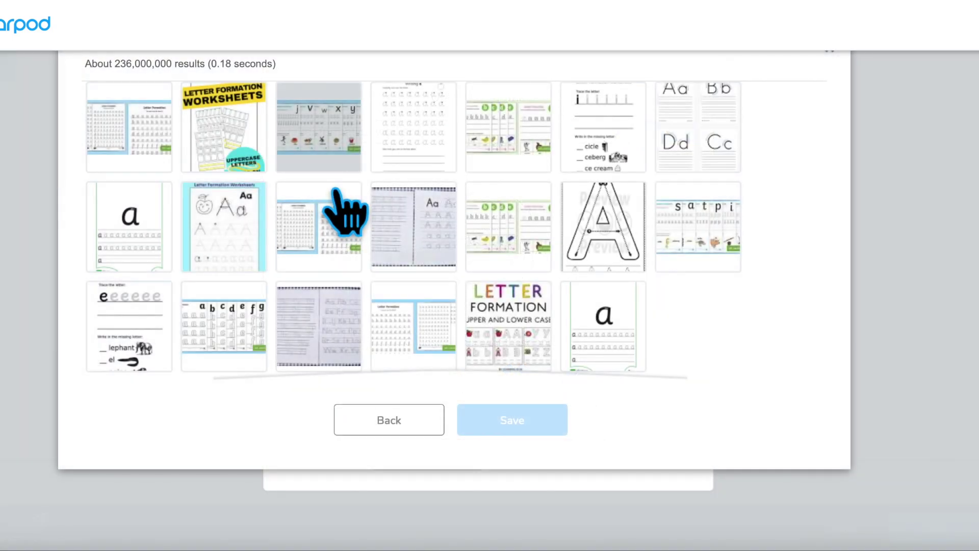
click(163, 332)
click(531, 434)
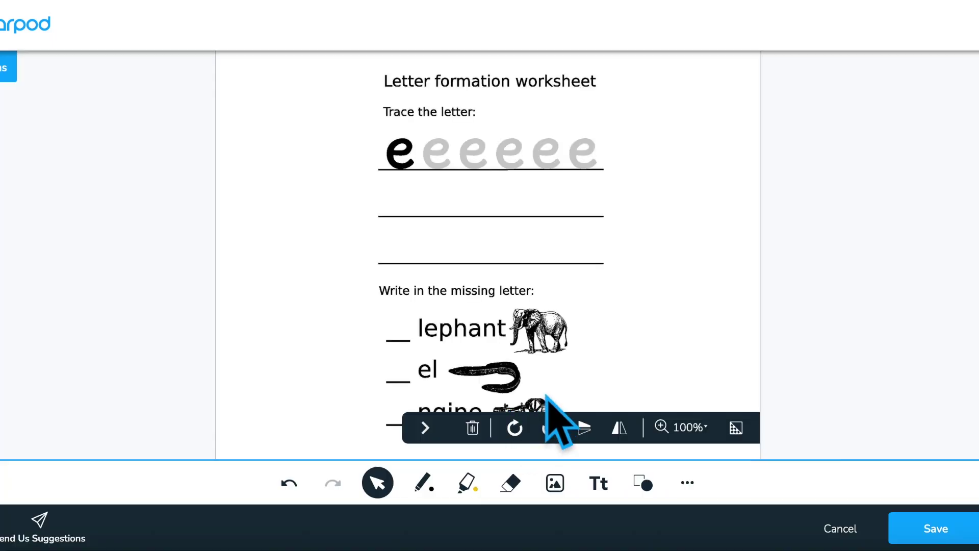
click(436, 490)
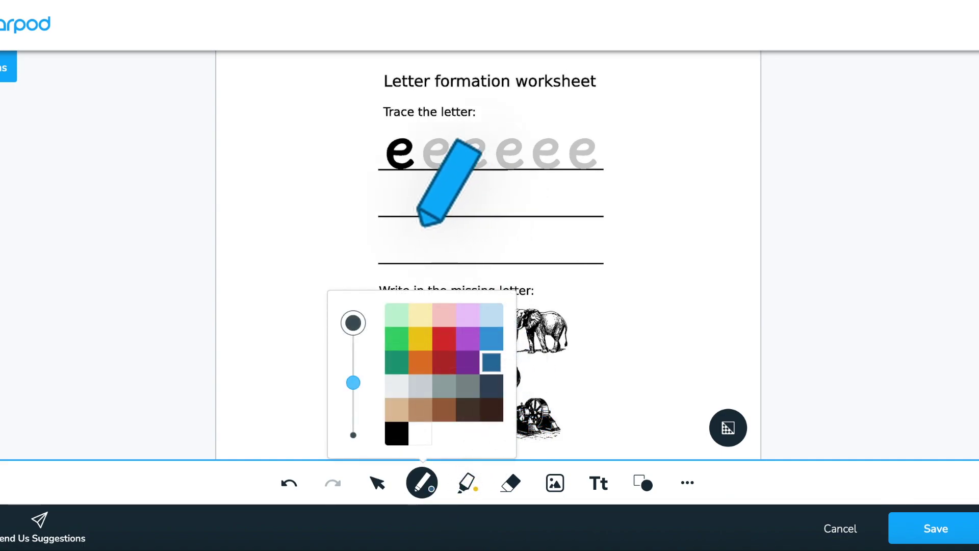
drag(392, 207, 449, 209)
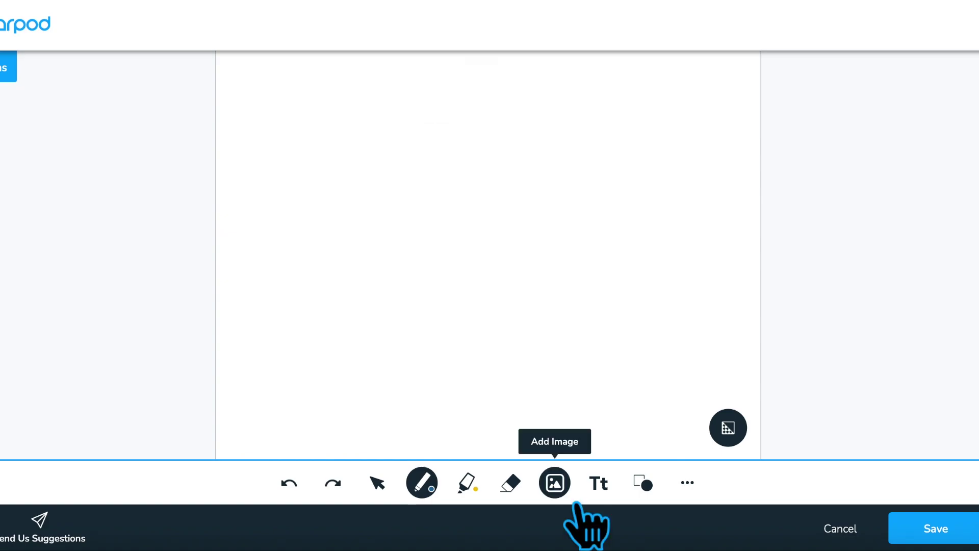
Step: Insert the brown frog photo from a 'frog' image search and move it to the upper left
click(555, 482)
text(f)
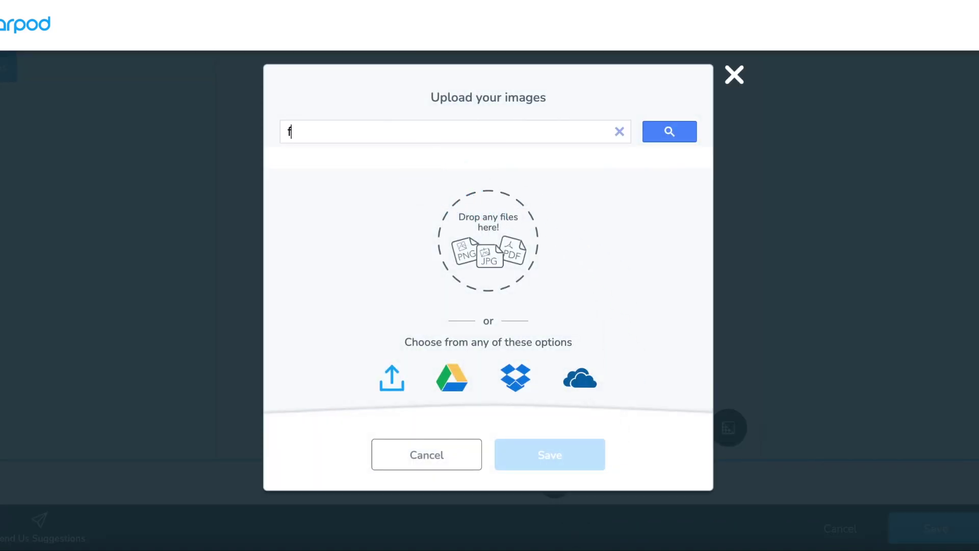
text(rog)
key(Return)
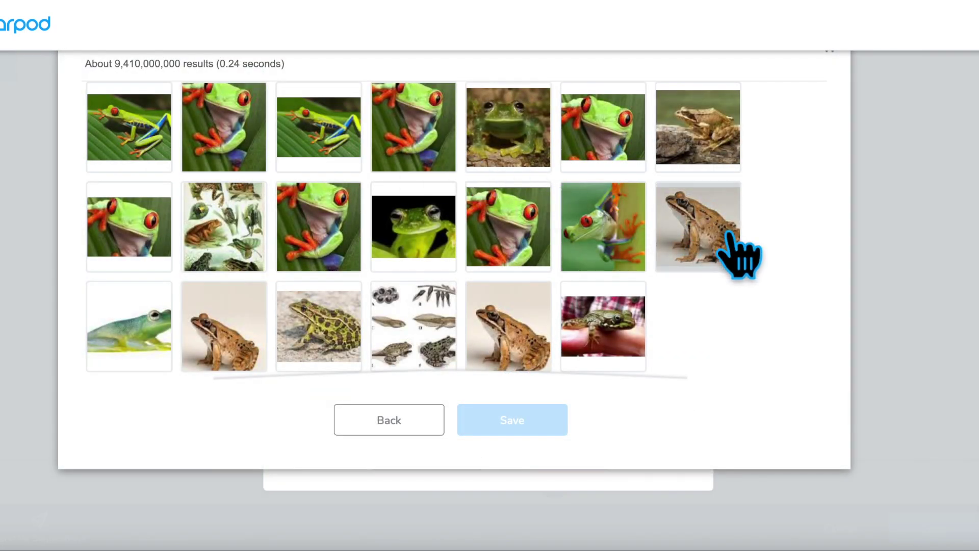
click(728, 236)
click(534, 428)
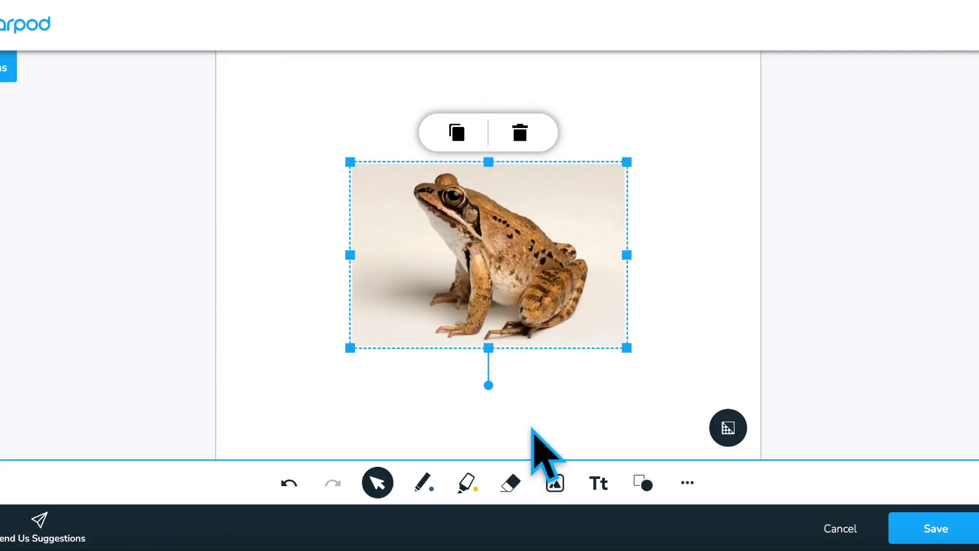
drag(622, 258, 514, 182)
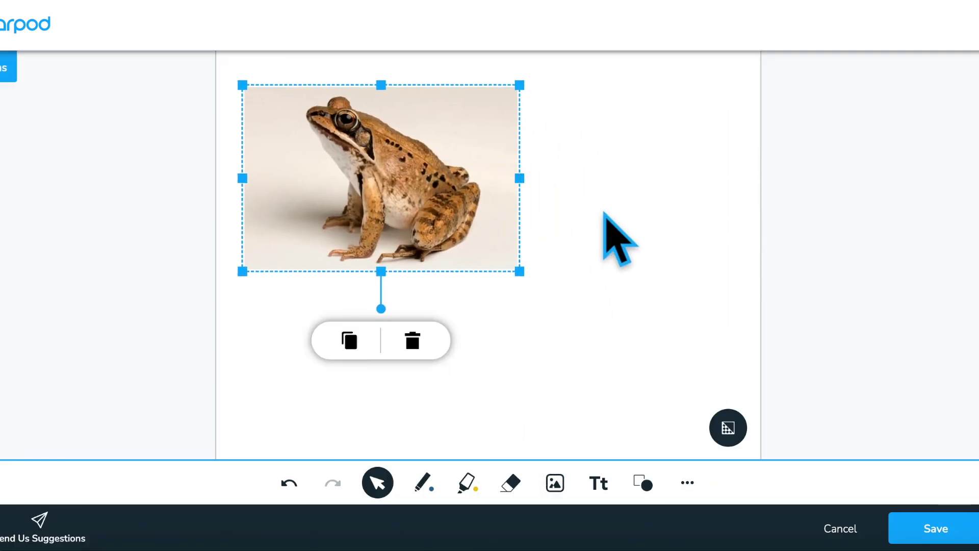
click(573, 269)
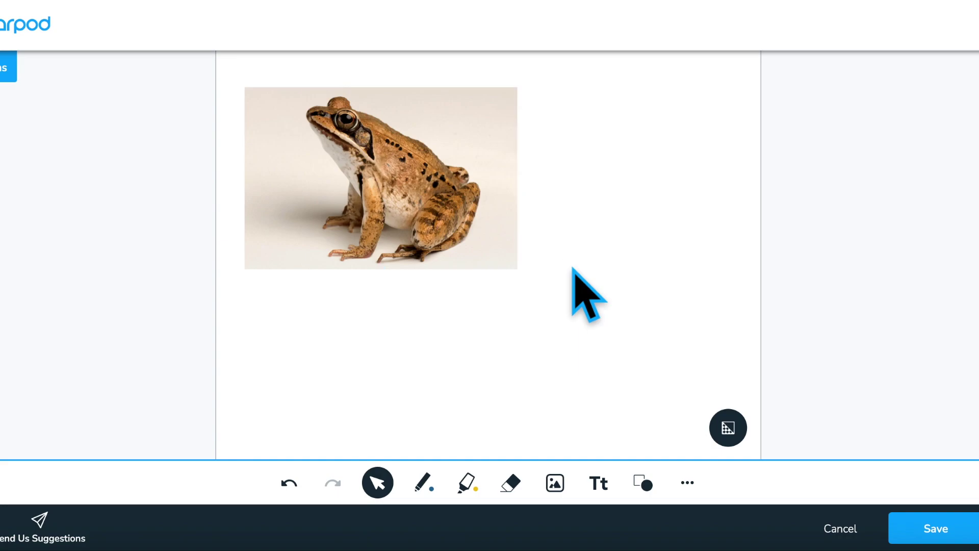
Step: Add a Frog text label below the frog photo
click(620, 497)
drag(287, 313, 461, 360)
text(Frog)
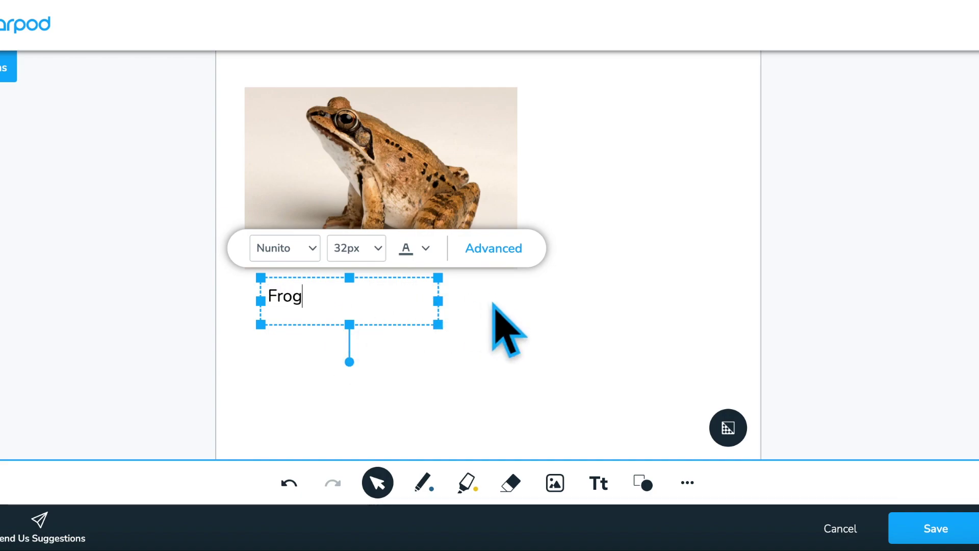
click(498, 327)
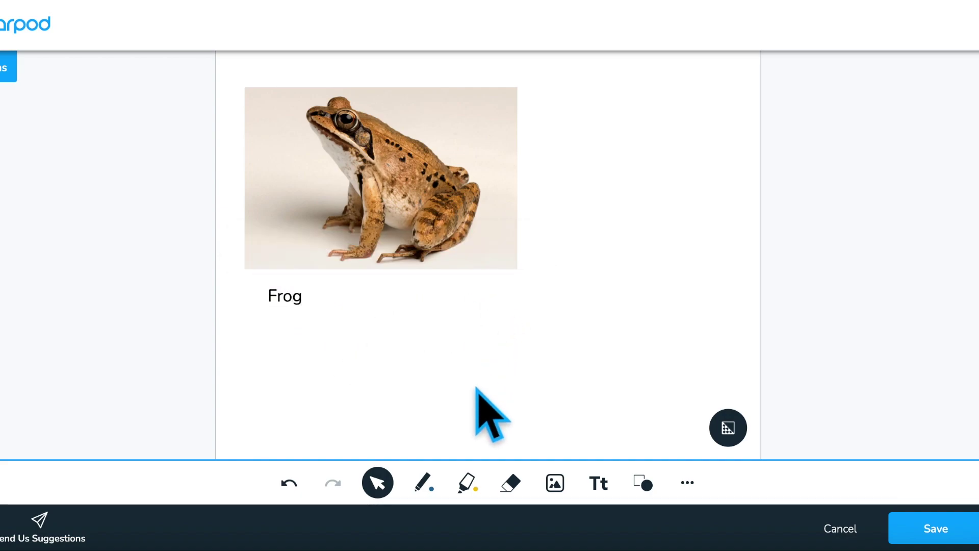
Step: Highlight the Frog label in red with a thicker highlighter stroke
click(466, 483)
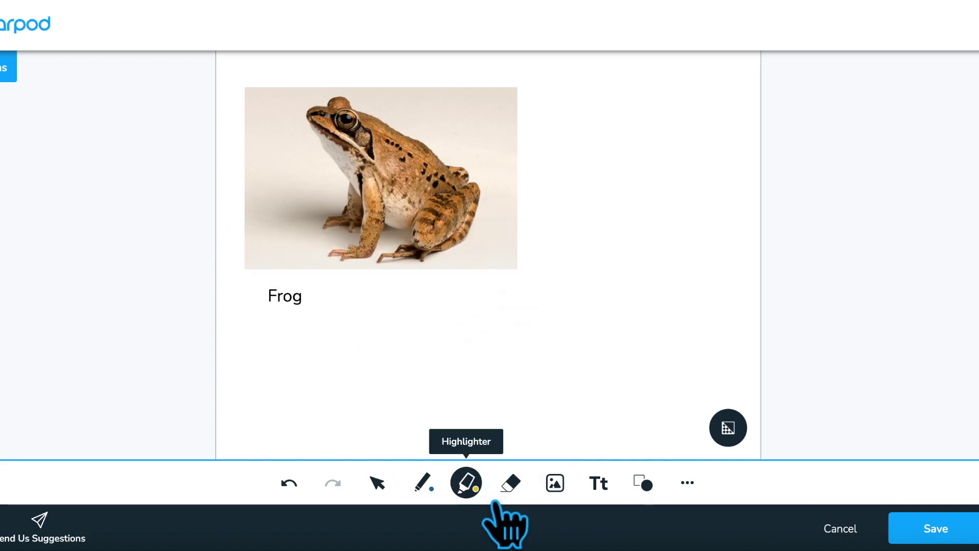
click(466, 484)
click(488, 338)
drag(398, 381, 388, 352)
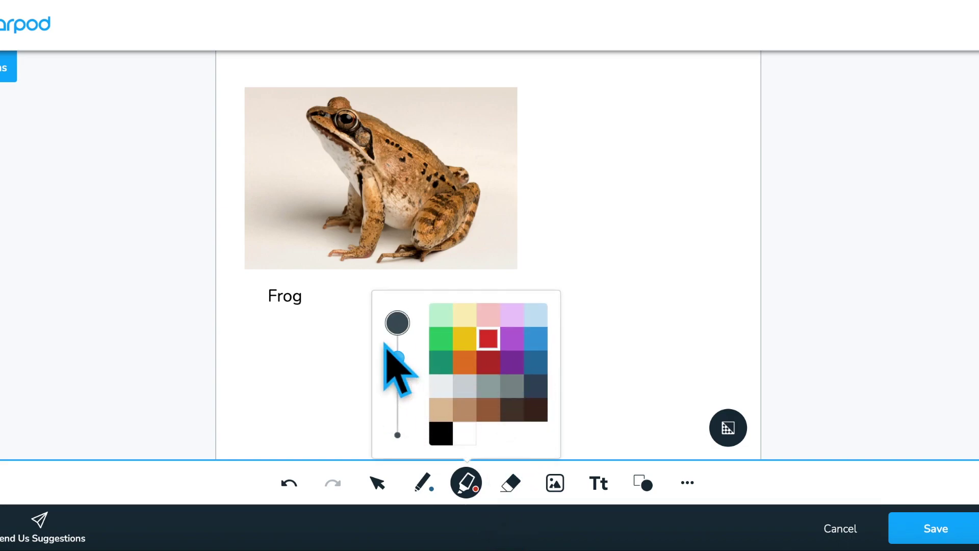
drag(255, 296, 307, 296)
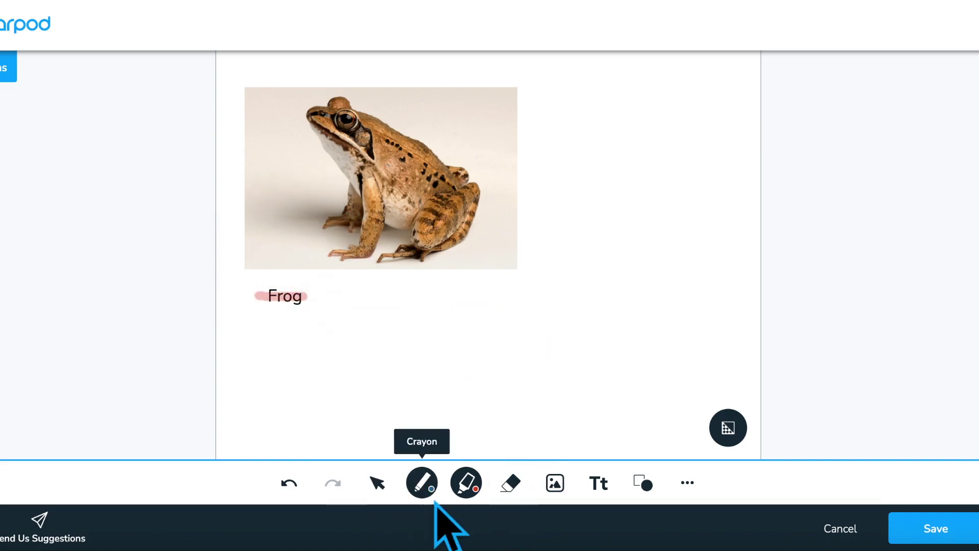
Step: Add a rectangle shape filled light blue
click(422, 483)
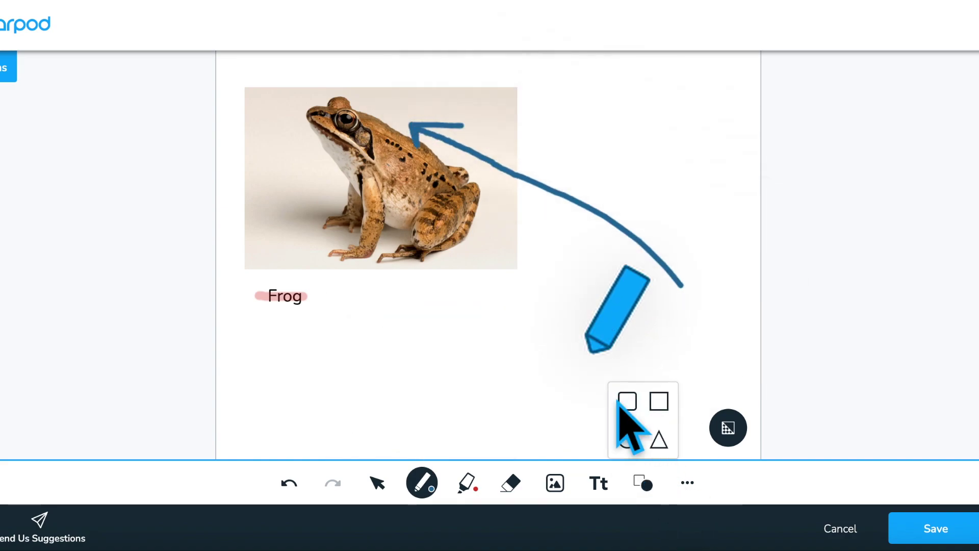
click(655, 404)
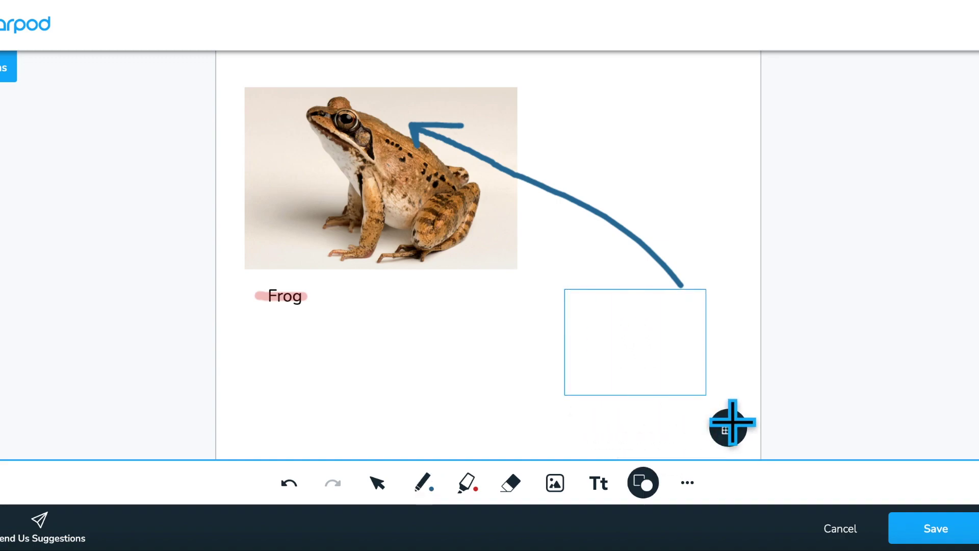
click(618, 260)
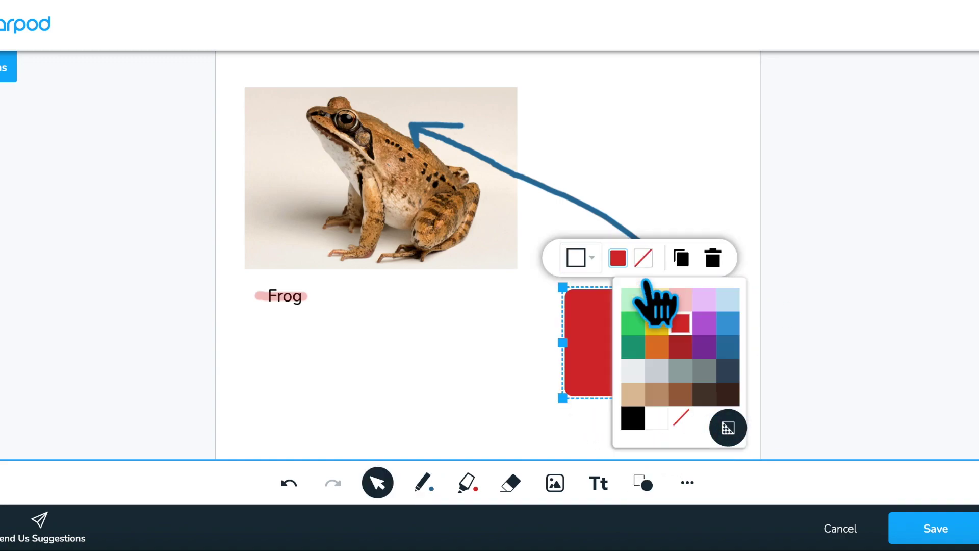
click(728, 300)
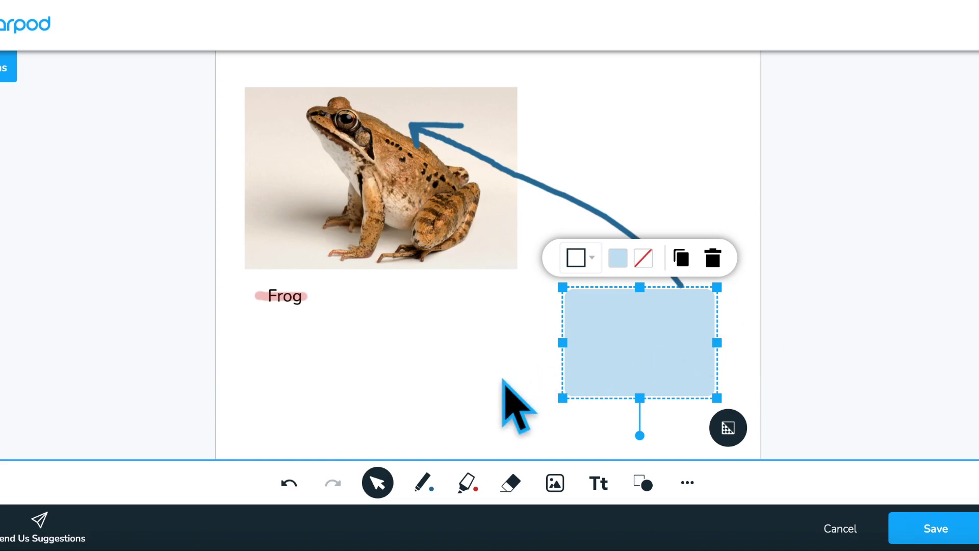
click(492, 386)
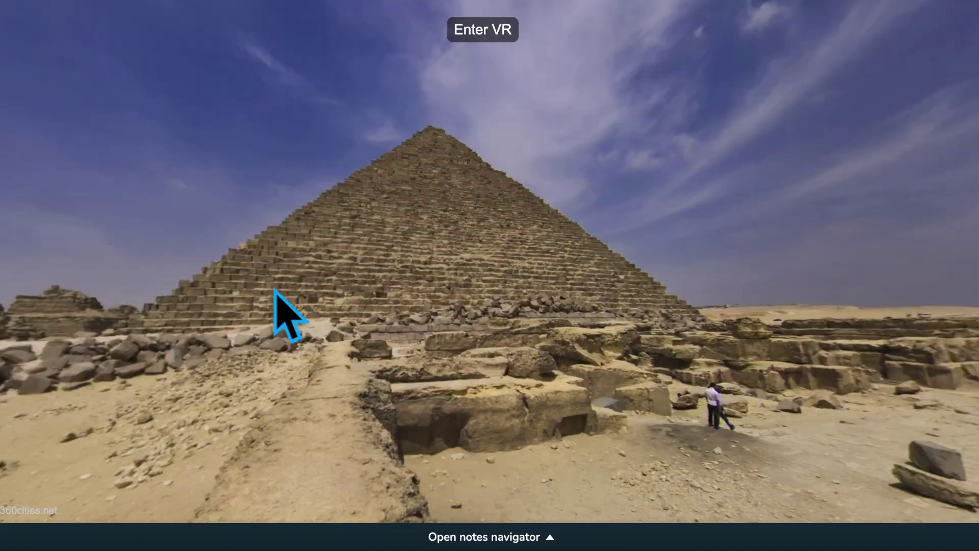
Step: Rotate the Giza panorama to centre the large pyramid and screen-capture that view
drag(778, 318, 865, 328)
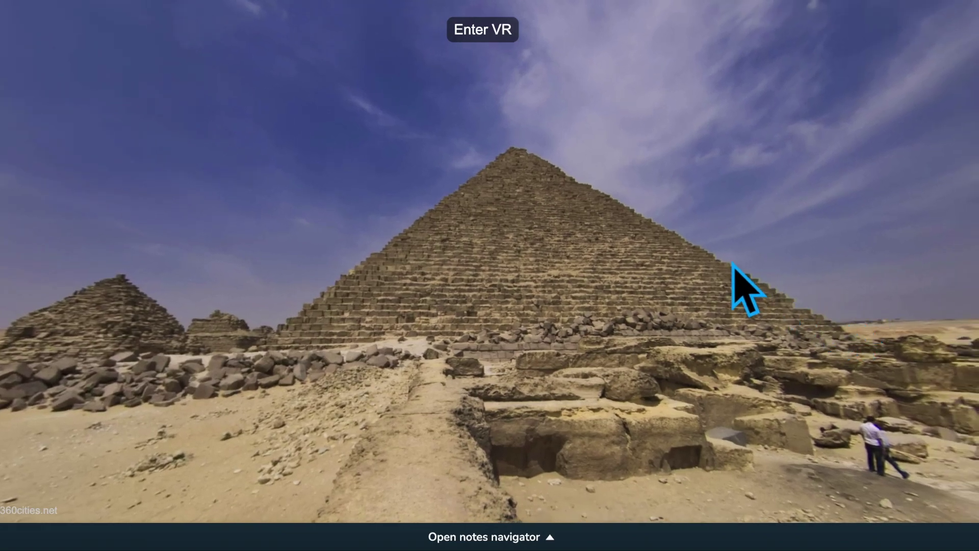
key(Print)
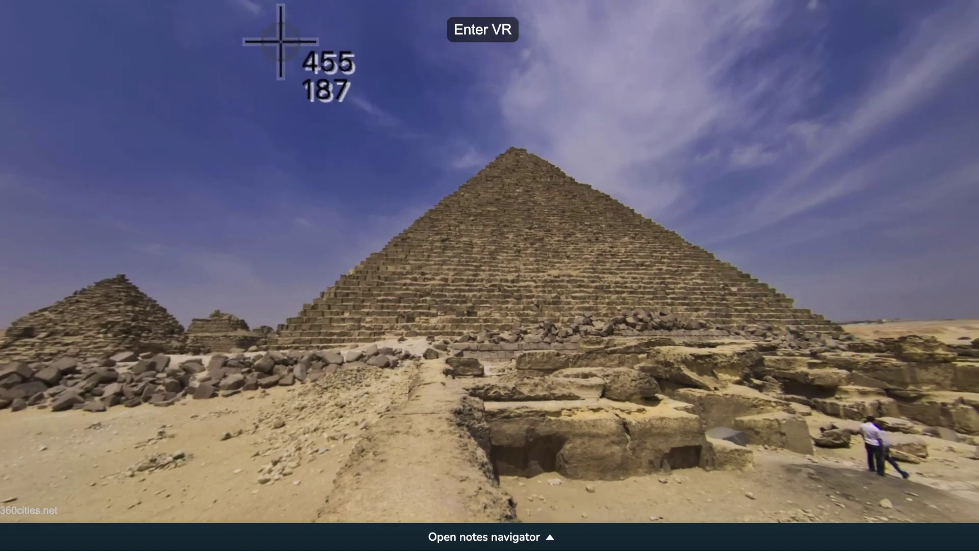
drag(280, 40, 890, 478)
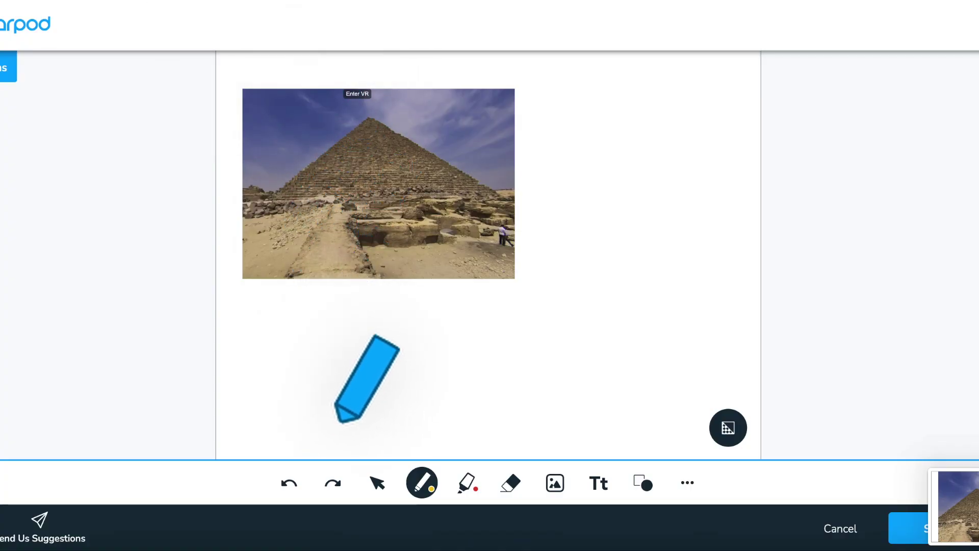
Step: Nudge the pyramid snapshot up-left and enlarge it across the page
click(377, 483)
drag(407, 219, 396, 208)
drag(504, 269, 725, 395)
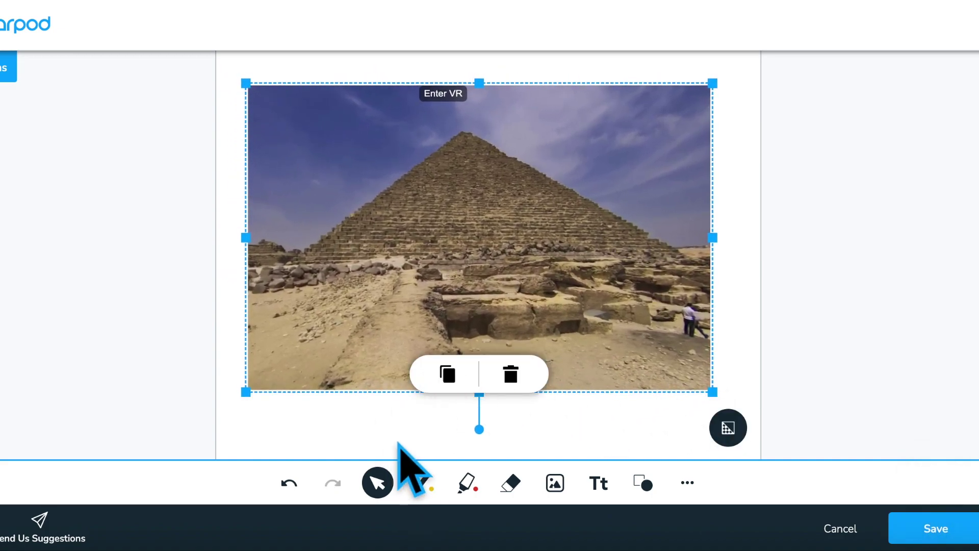
Step: Trace the pyramid's outline in yellow and add an empty text box in the sky above it
click(422, 483)
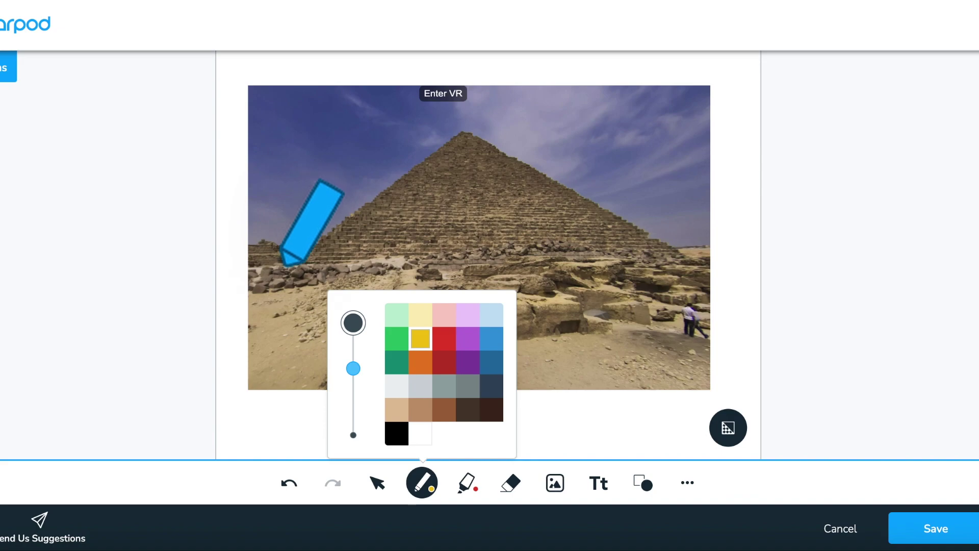
drag(286, 266, 352, 227)
mouse_move(384, 193)
mouse_down()
mouse_move(457, 129)
mouse_move(678, 259)
mouse_move(308, 264)
mouse_up()
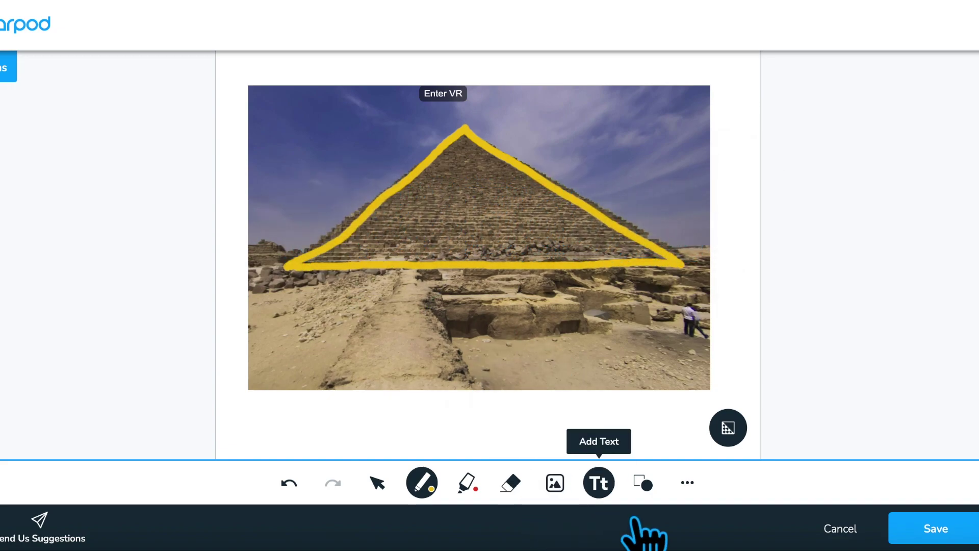
click(600, 484)
drag(306, 138, 439, 184)
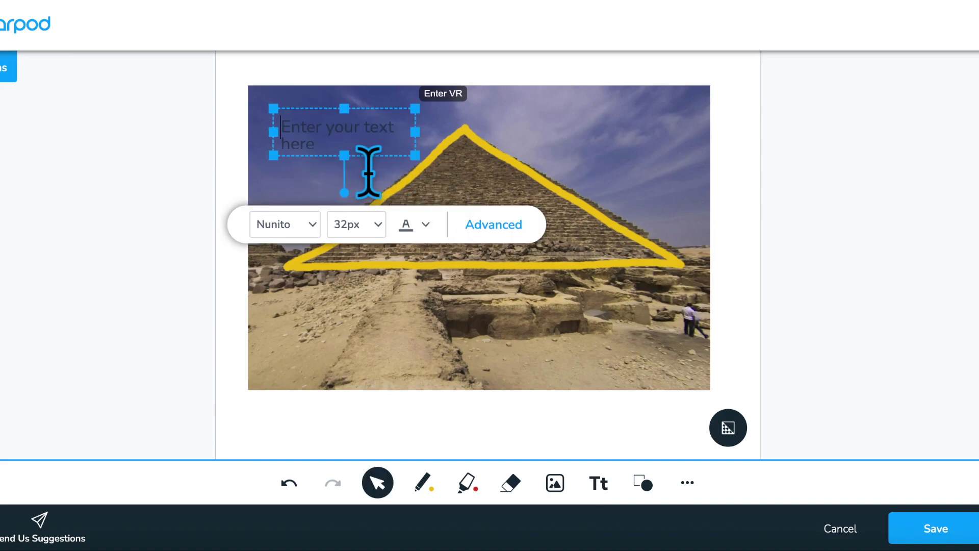